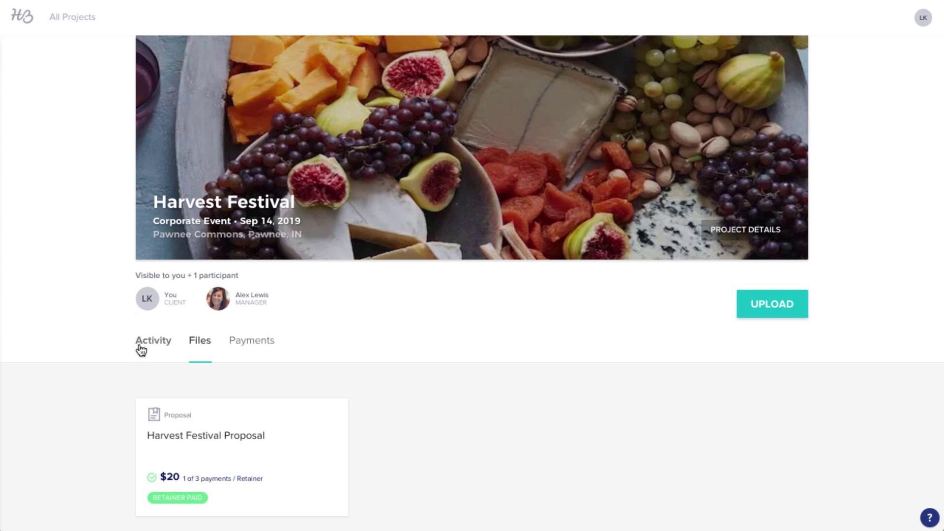
Glance at the project's activity feed, then open the proposal from the 'Your customized proposal' email
{"action": "left_click", "coordinate": [141, 344]}
{"action": "scroll", "coordinate": [141, 351], "scroll_direction": "down", "scroll_amount": 2}
{"action": "scroll", "coordinate": [140, 346], "scroll_direction": "down", "scroll_amount": 3}
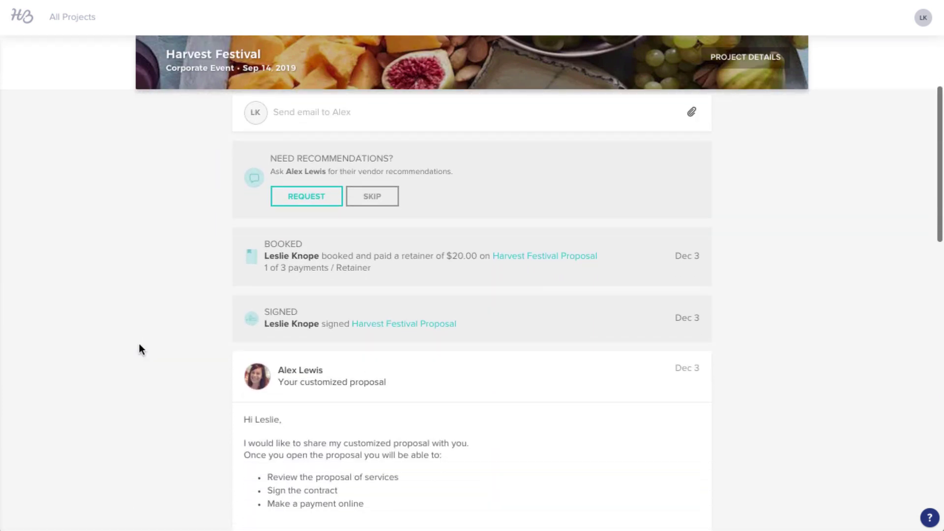
{"action": "scroll", "coordinate": [140, 345], "scroll_direction": "up", "scroll_amount": 2}
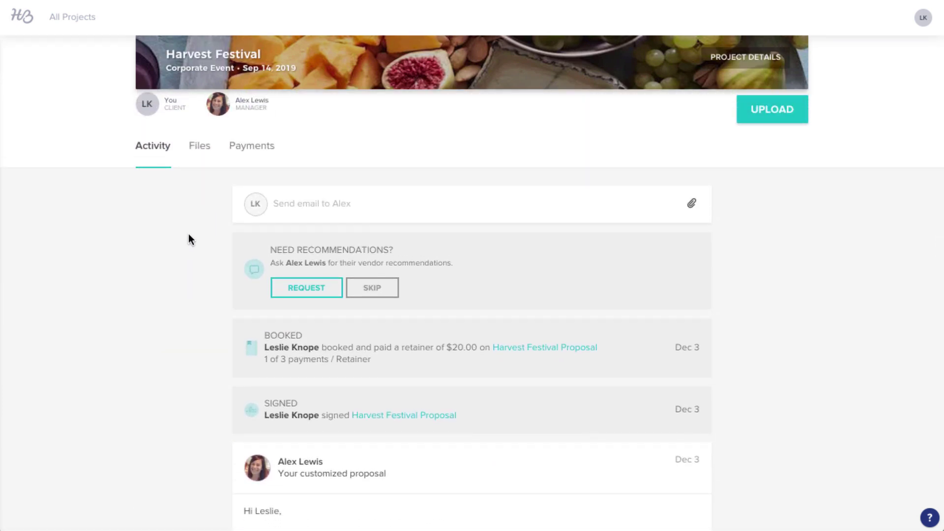
{"action": "left_click", "coordinate": [203, 156]}
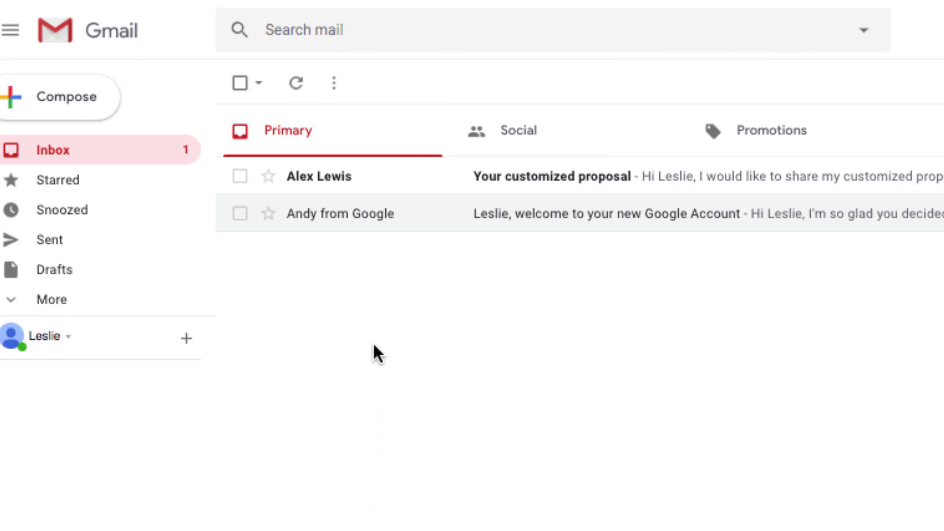
{"action": "left_click", "coordinate": [381, 180]}
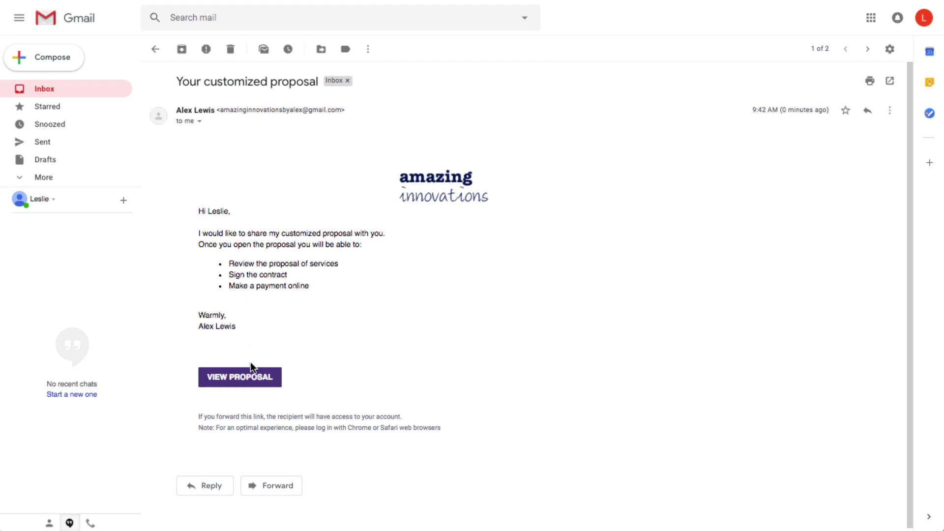
{"action": "left_click", "coordinate": [252, 388]}
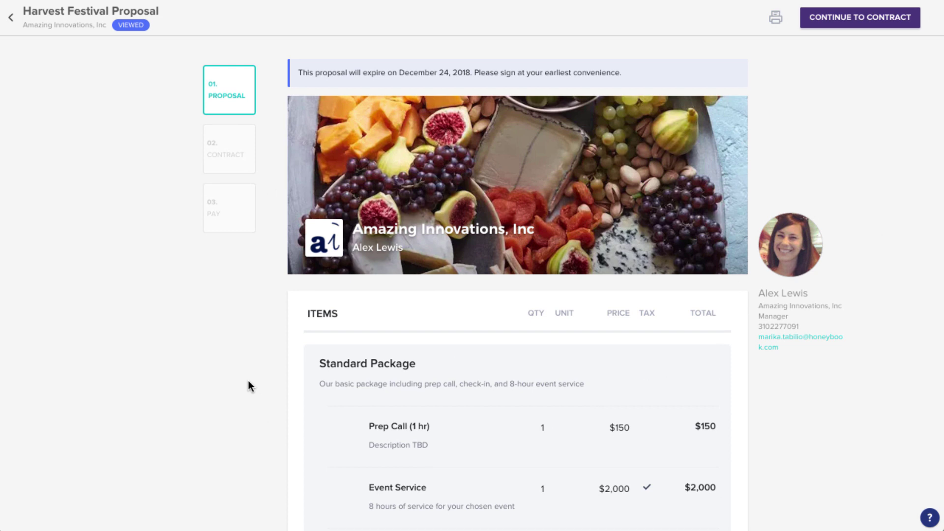
Scroll through the proposal's Standard Package items and Scheduled Payment table, then continue to the contract
{"action": "scroll", "coordinate": [248, 386], "scroll_direction": "down", "scroll_amount": 3}
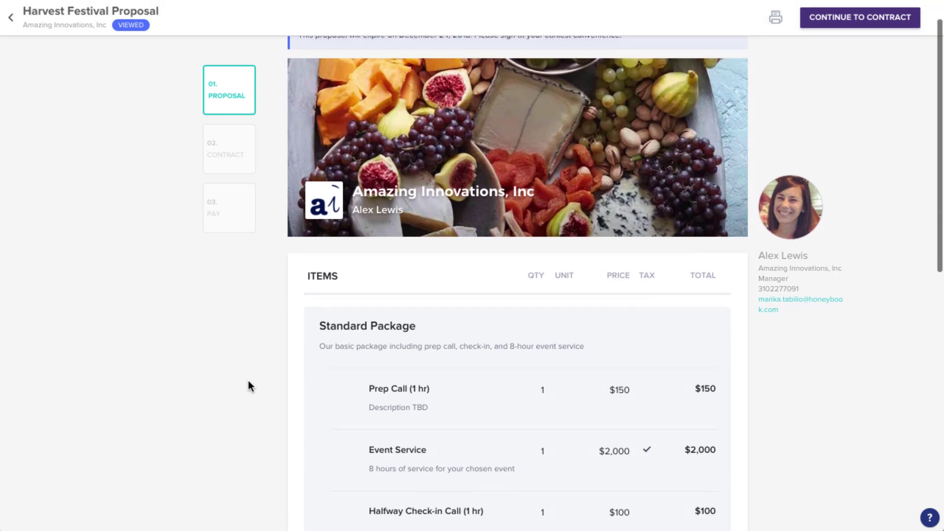
{"action": "scroll", "coordinate": [249, 381], "scroll_direction": "down", "scroll_amount": 2}
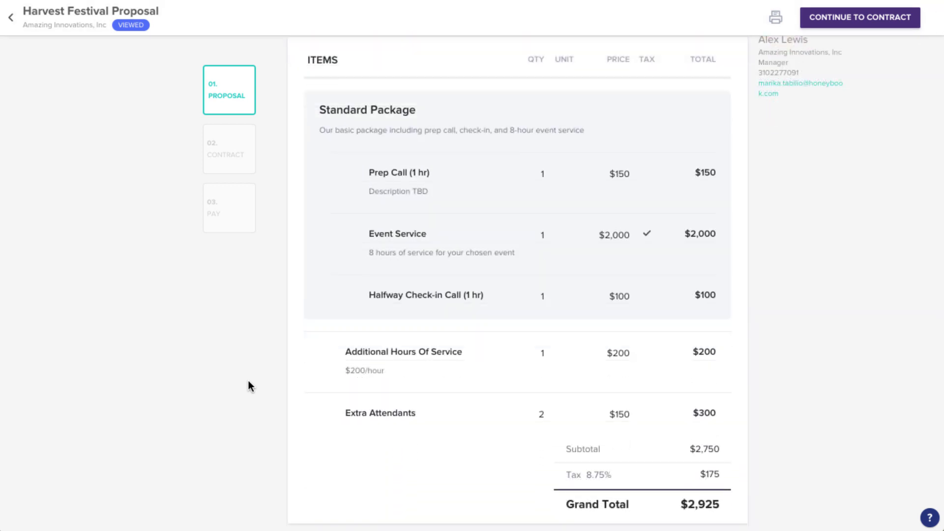
{"action": "scroll", "coordinate": [248, 382], "scroll_direction": "down", "scroll_amount": 6}
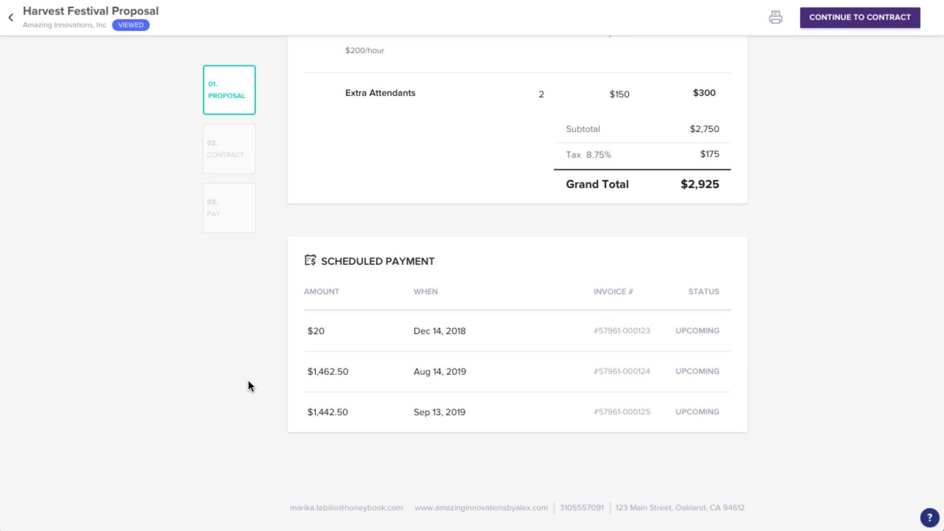
{"action": "left_click", "coordinate": [818, 30]}
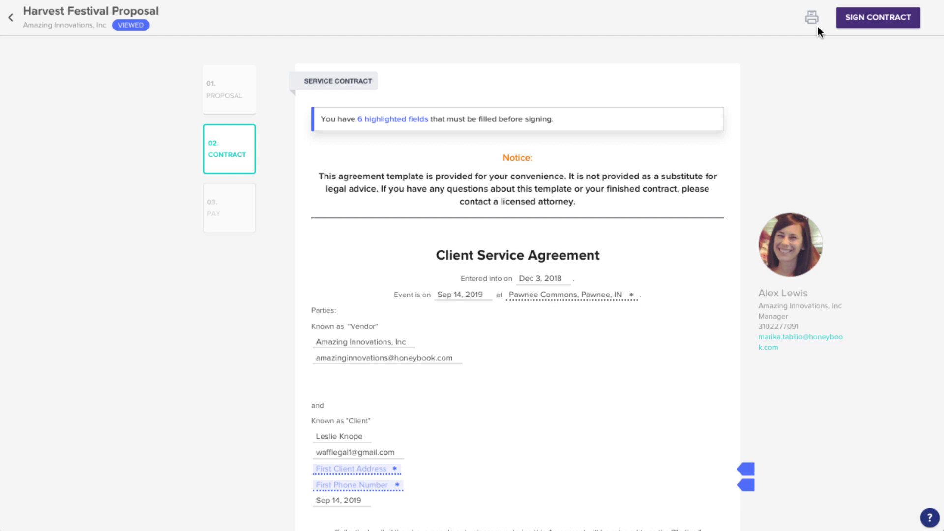
Fill the First Client Address field with the client's street address and the phone field with their number
{"action": "left_click", "coordinate": [384, 470]}
{"action": "type", "text": "123 Main Street, Pawnee, IN"}
{"action": "key", "text": "Tab"}
{"action": "type", "text": "(555) 555-5555"}
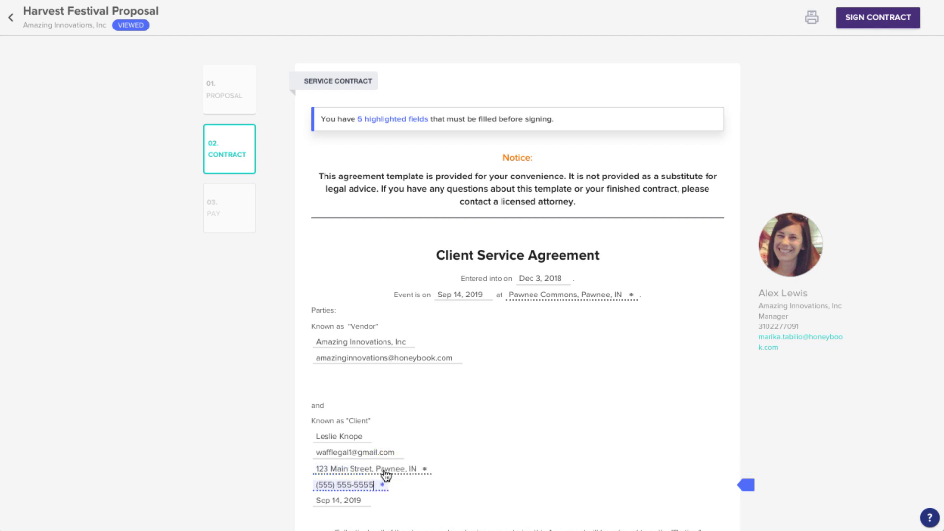
{"action": "scroll", "coordinate": [384, 473], "scroll_direction": "down", "scroll_amount": 3}
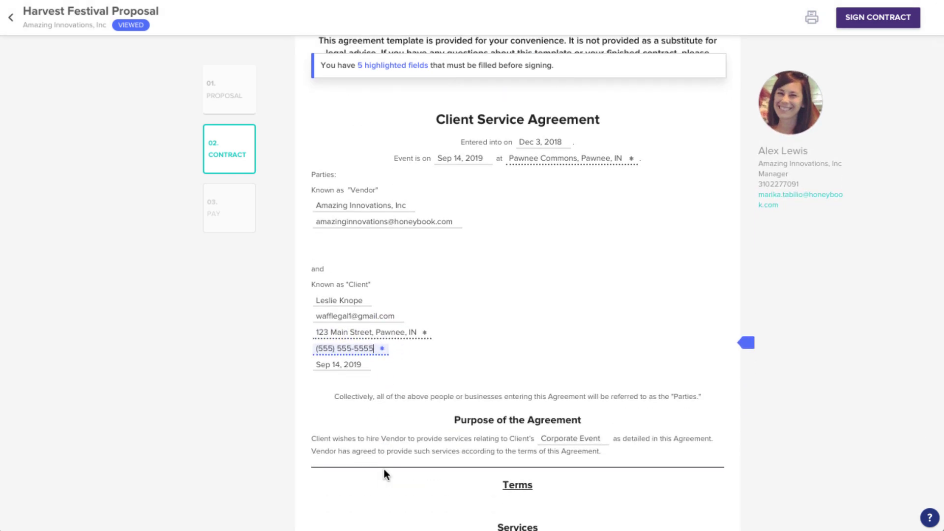
{"action": "left_click", "coordinate": [384, 469]}
Enter the client's initials in the Client Initials field
{"action": "scroll", "coordinate": [384, 468], "scroll_direction": "down", "scroll_amount": 2}
{"action": "scroll", "coordinate": [384, 468], "scroll_direction": "down", "scroll_amount": 10}
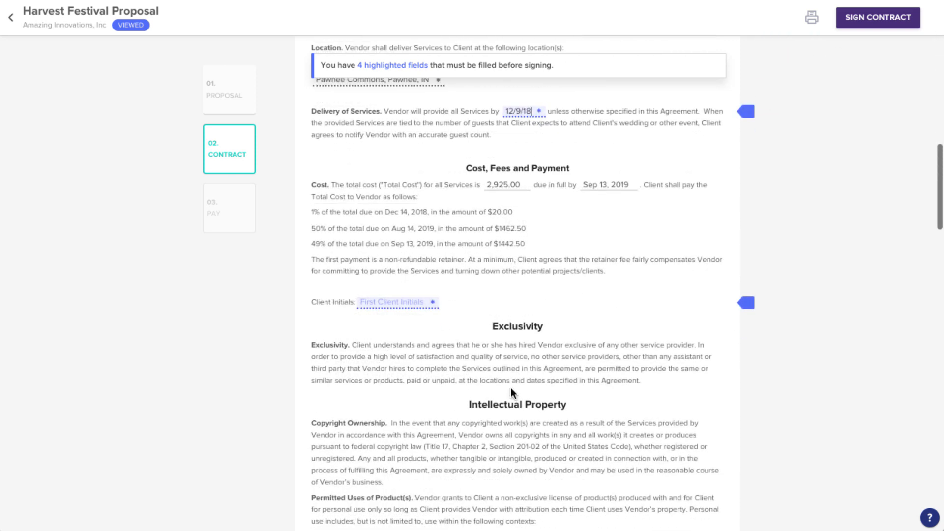
{"action": "left_click", "coordinate": [412, 303]}
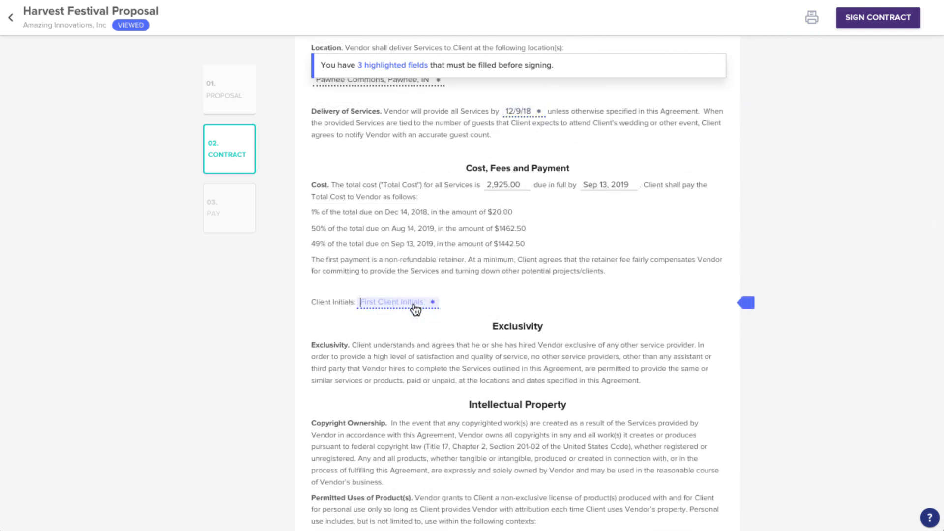
{"action": "type", "text": "LK"}
{"action": "scroll", "coordinate": [487, 188], "scroll_direction": "down", "scroll_amount": 15}
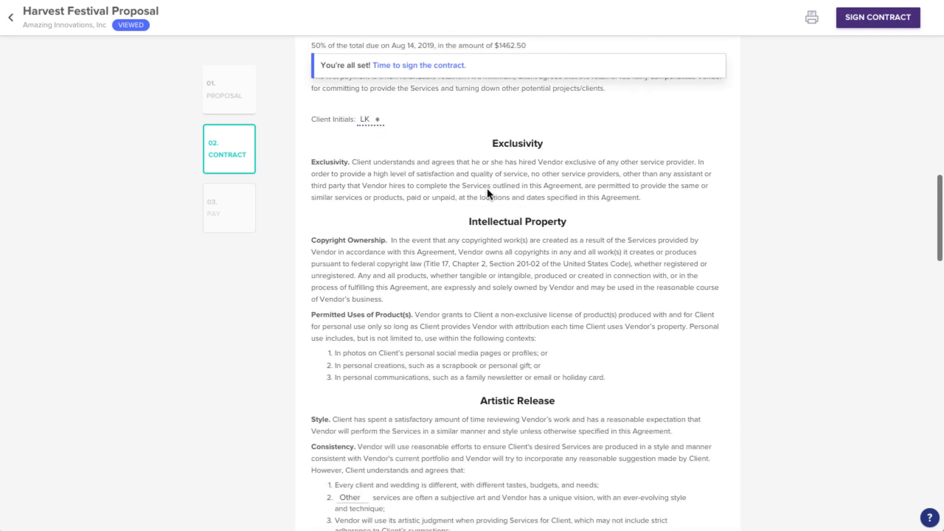
Sign the contract with the typed script signature after briefly trying a hand-drawn one
{"action": "scroll", "coordinate": [487, 188], "scroll_direction": "down", "scroll_amount": 15}
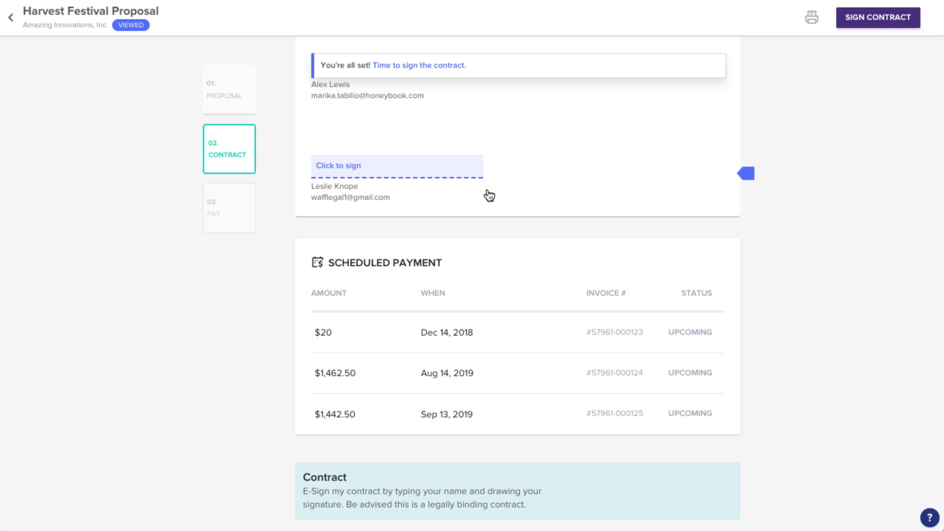
{"action": "left_click", "coordinate": [453, 170]}
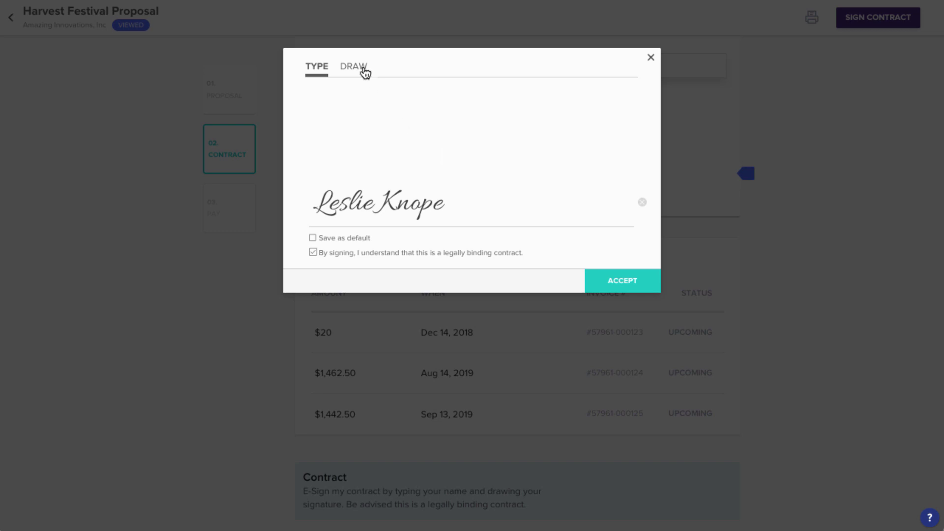
{"action": "left_click", "coordinate": [363, 70]}
{"action": "mouse_move", "coordinate": [323, 164]}
{"action": "left_mouse_down"}
{"action": "mouse_move", "coordinate": [350, 152]}
{"action": "mouse_move", "coordinate": [392, 186]}
{"action": "left_mouse_up"}
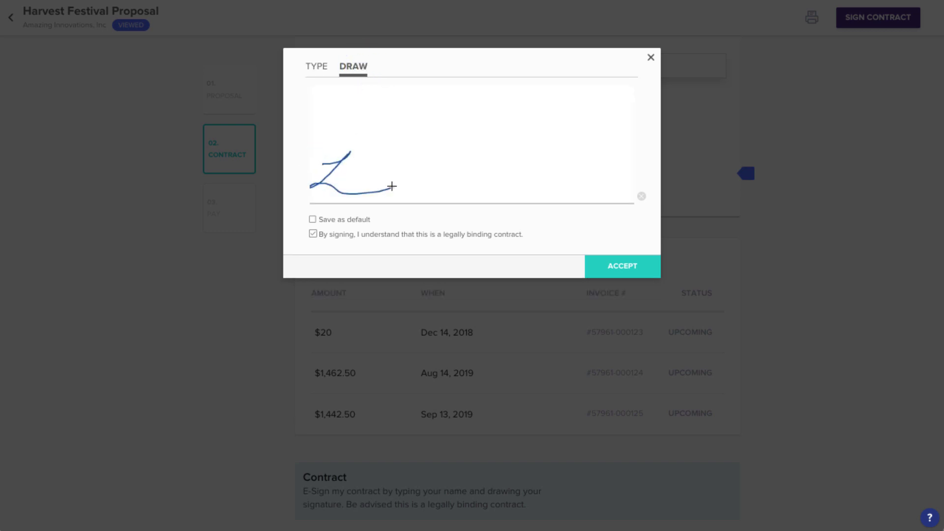
{"action": "left_click", "coordinate": [316, 66]}
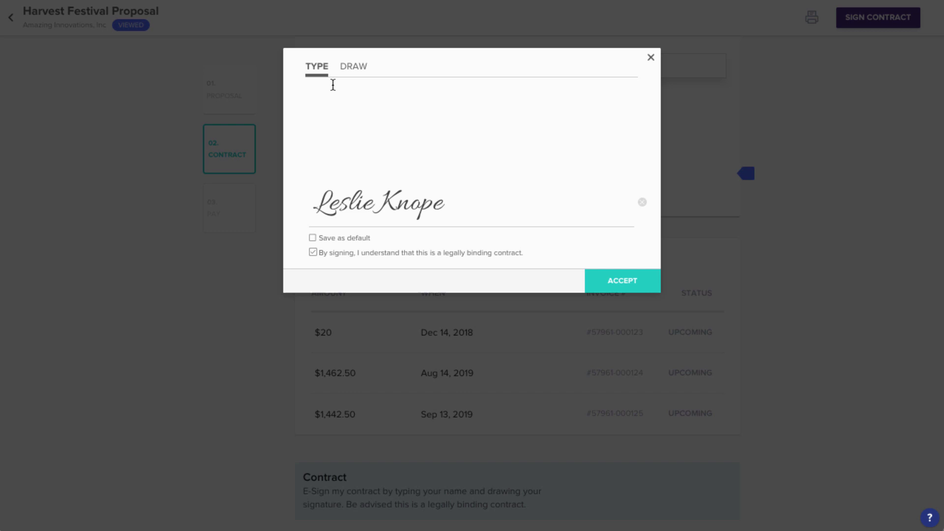
{"action": "left_click", "coordinate": [595, 280]}
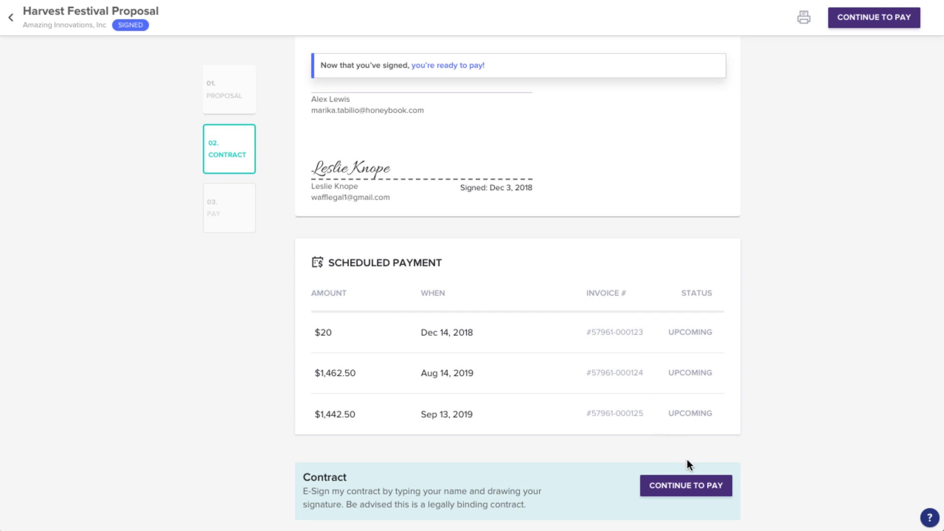
Try bank transfer, cancel it, then pay the $20 retainer by credit card
{"action": "left_click", "coordinate": [702, 497]}
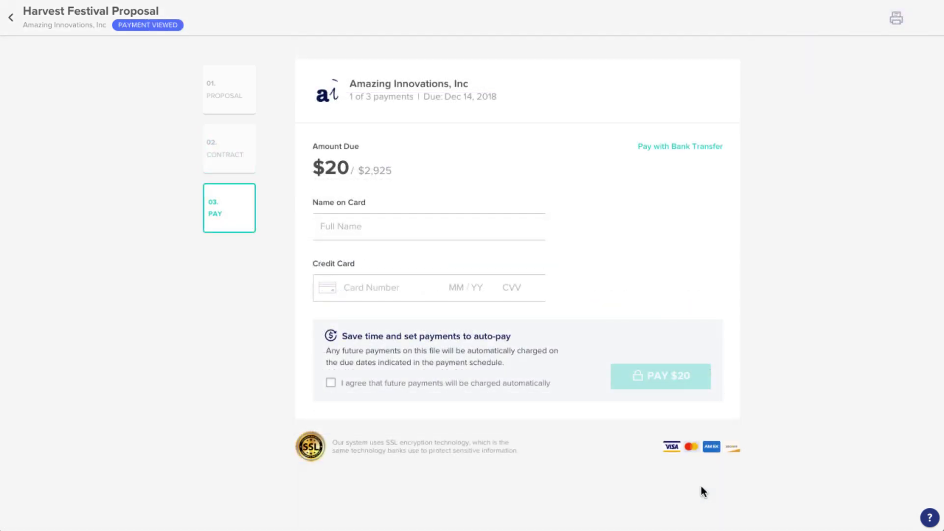
{"action": "left_click", "coordinate": [646, 148]}
{"action": "left_click", "coordinate": [348, 238]}
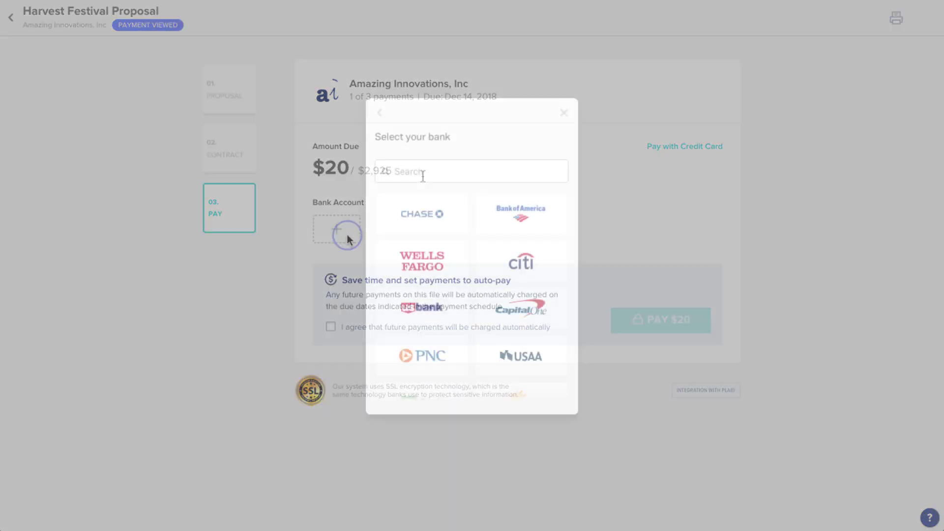
{"action": "type", "text": "Citize"}
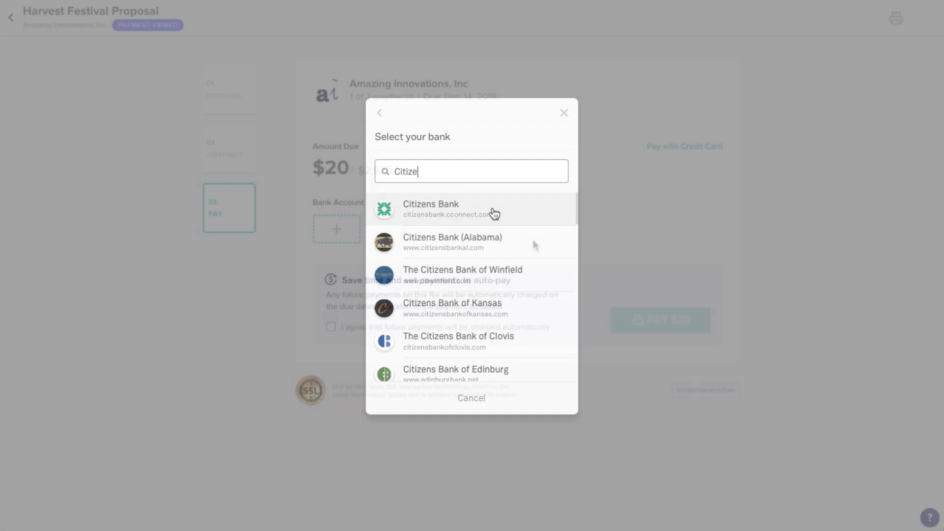
{"action": "left_click", "coordinate": [586, 212]}
{"action": "left_click", "coordinate": [652, 154]}
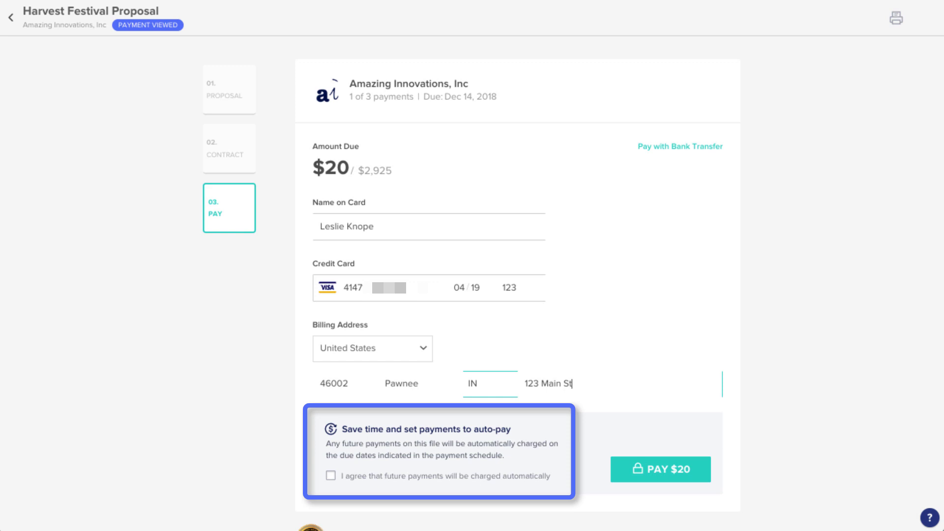
{"action": "left_click", "coordinate": [620, 474]}
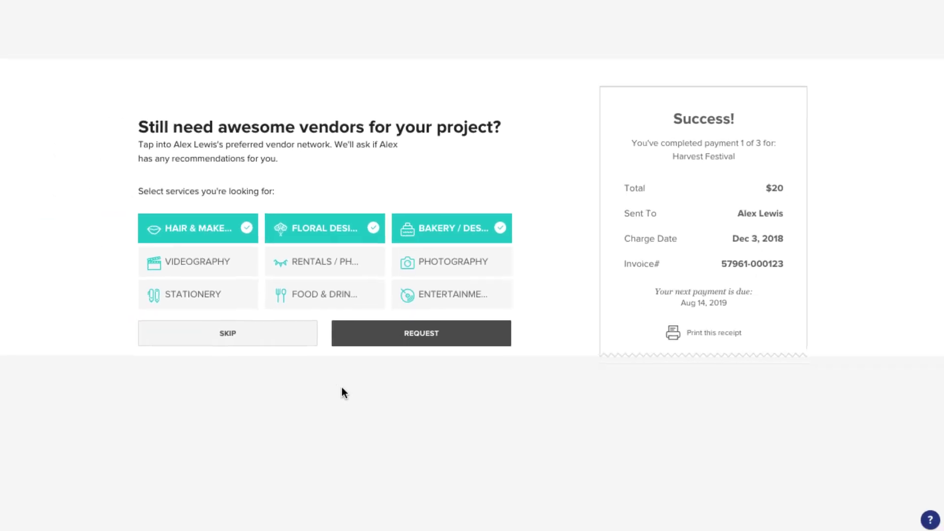
Skip the vendor recommendations on the success page to return to the Harvest Festival project
{"action": "left_click", "coordinate": [270, 346]}
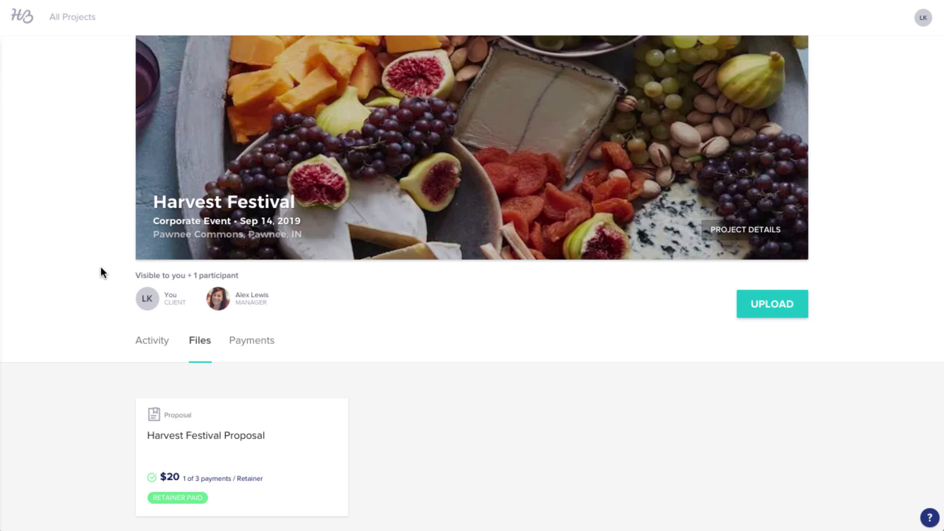
{"action": "left_click", "coordinate": [140, 347]}
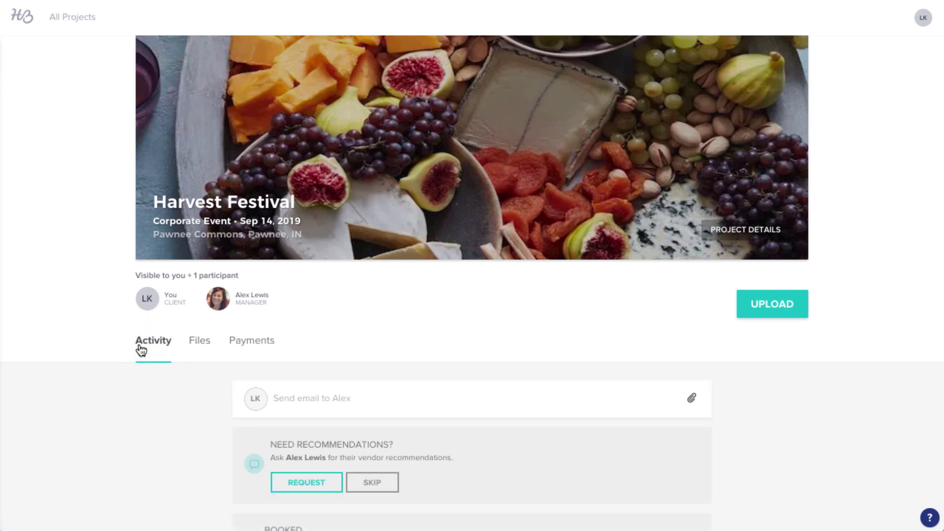
{"action": "scroll", "coordinate": [141, 350], "scroll_direction": "down", "scroll_amount": 3}
{"action": "scroll", "coordinate": [141, 350], "scroll_direction": "down", "scroll_amount": 4}
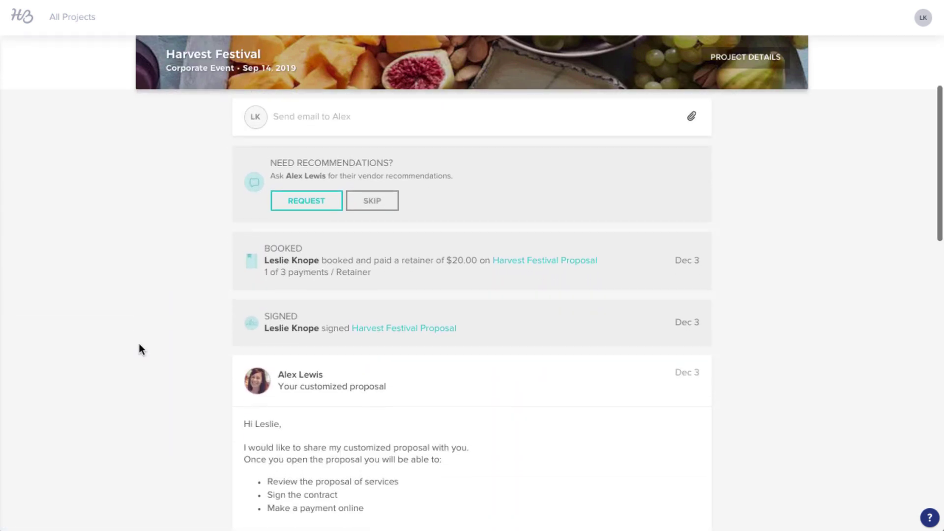
{"action": "scroll", "coordinate": [140, 348], "scroll_direction": "up", "scroll_amount": 2}
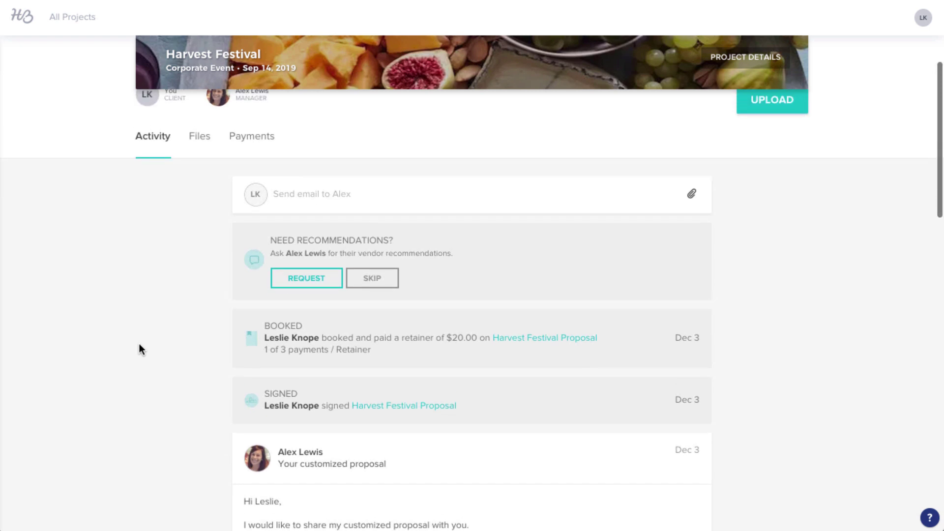
{"action": "left_click", "coordinate": [204, 156]}
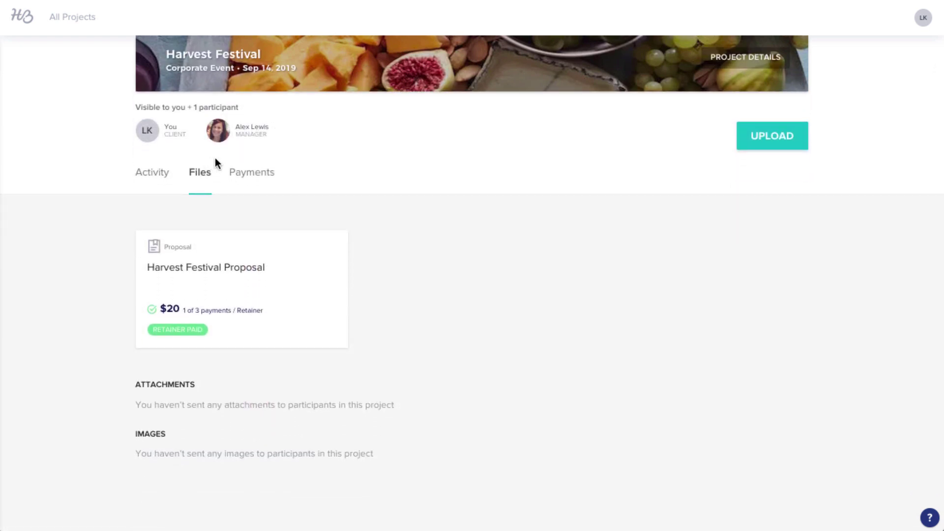
{"action": "left_click", "coordinate": [242, 178]}
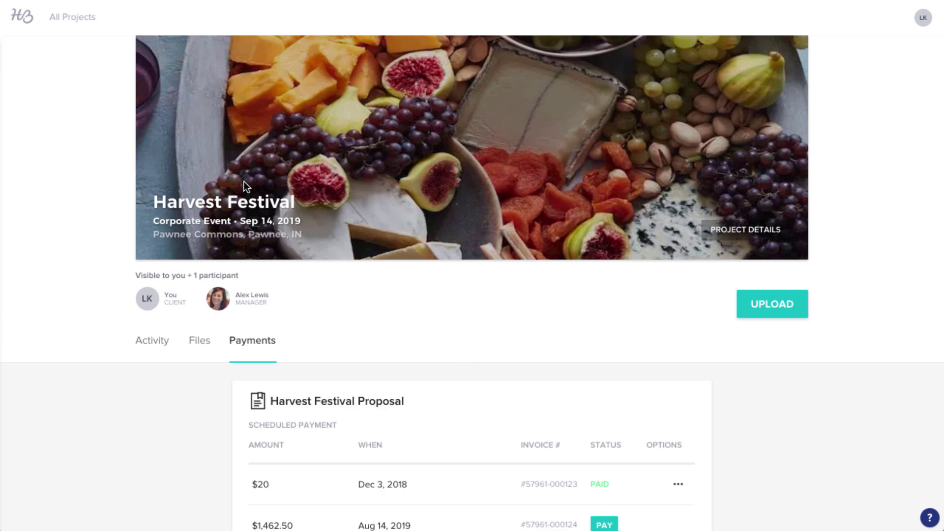
{"action": "scroll", "coordinate": [244, 182], "scroll_direction": "down", "scroll_amount": 3}
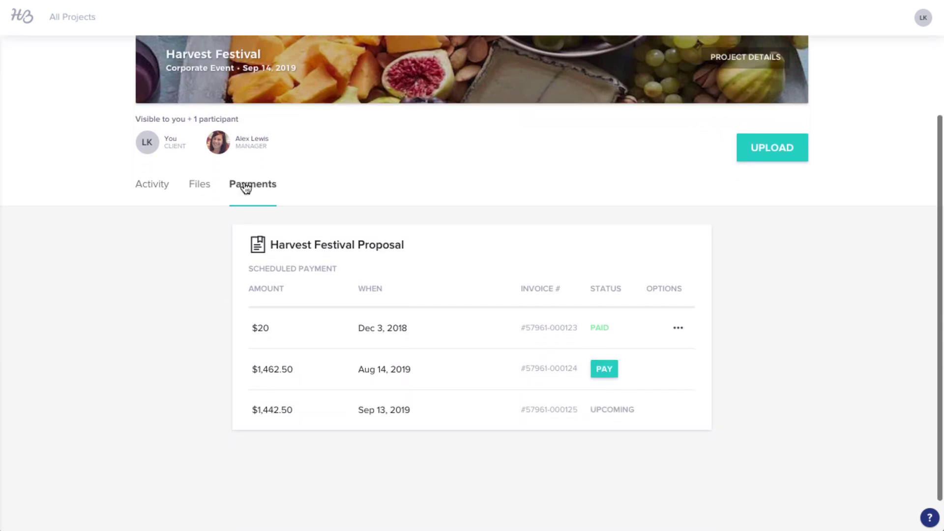